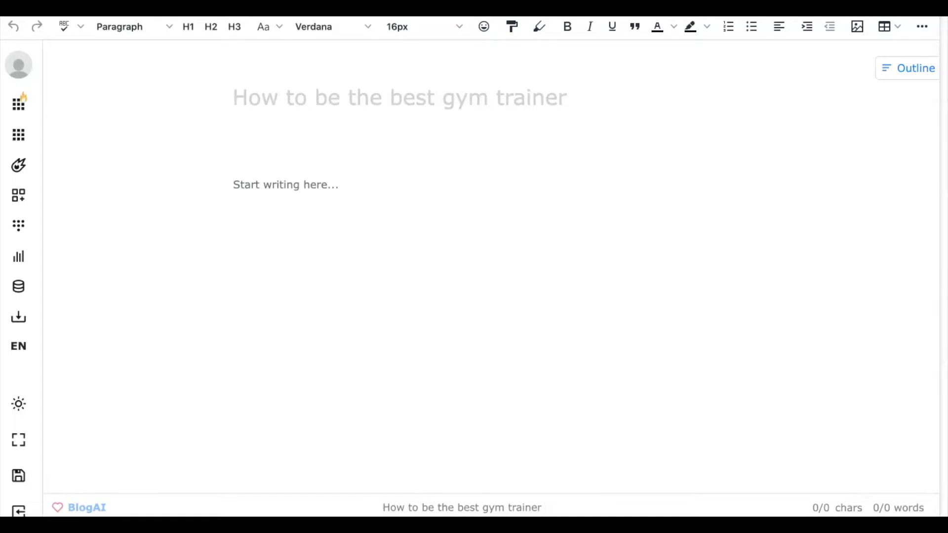
Show the frameworks Library filtered to the Blog collection, revealing the How To Blog framework.
{"action": "left_click", "coordinate": [277, 111]}
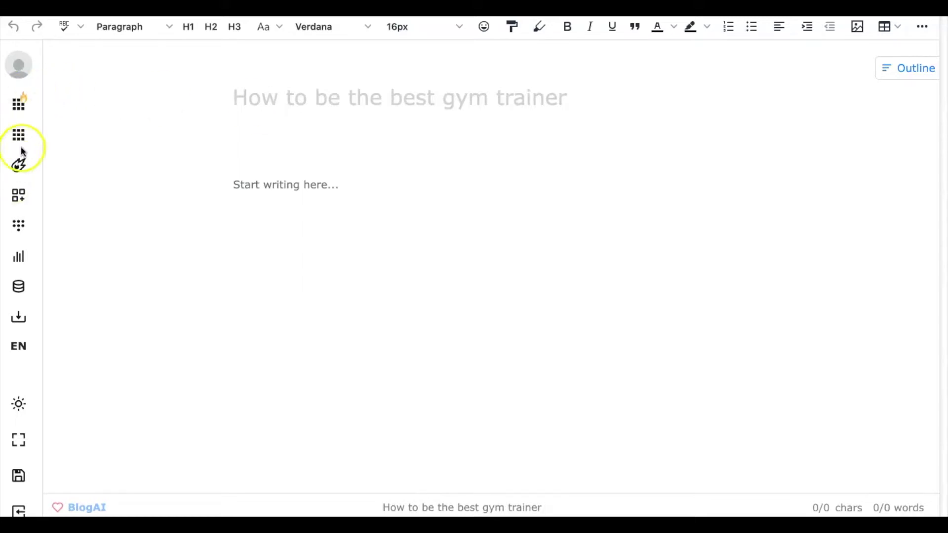
{"action": "left_click", "coordinate": [18, 195]}
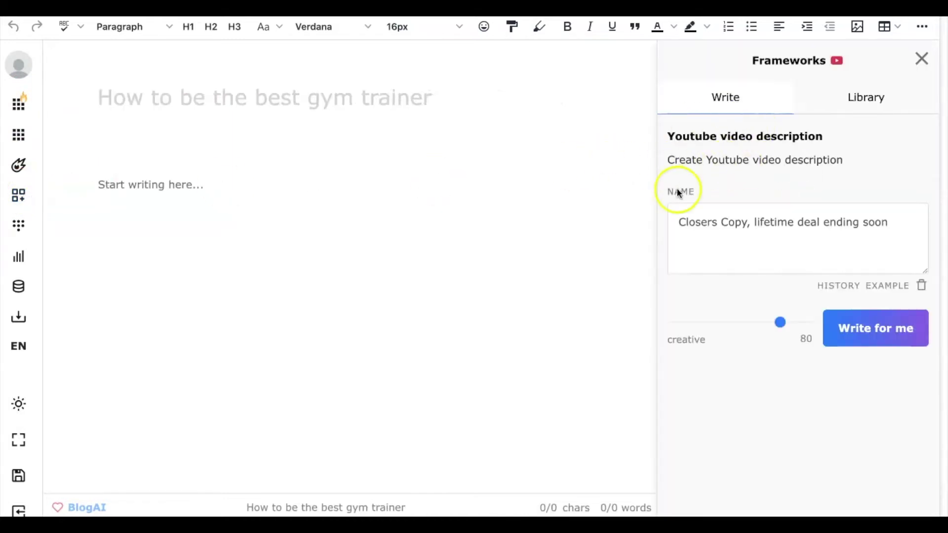
{"action": "left_click", "coordinate": [722, 103]}
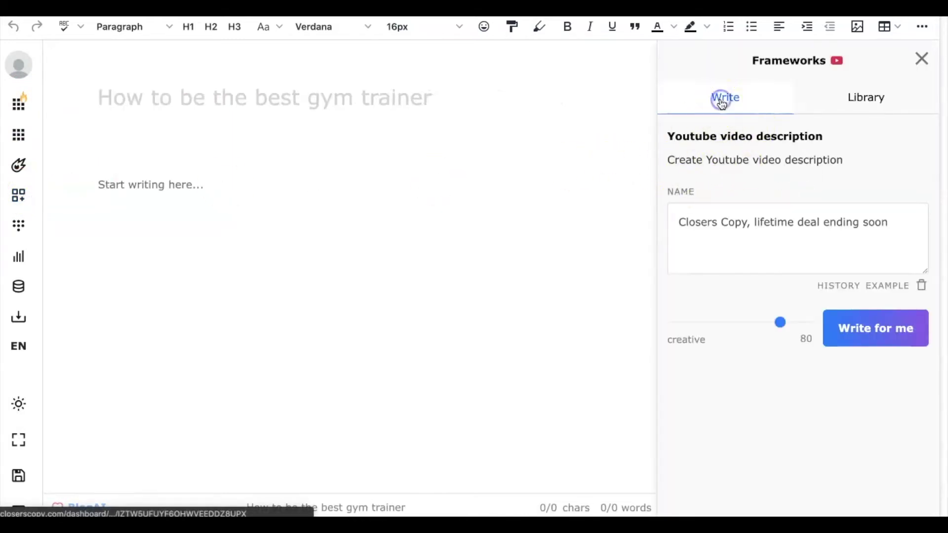
{"action": "left_click", "coordinate": [863, 105]}
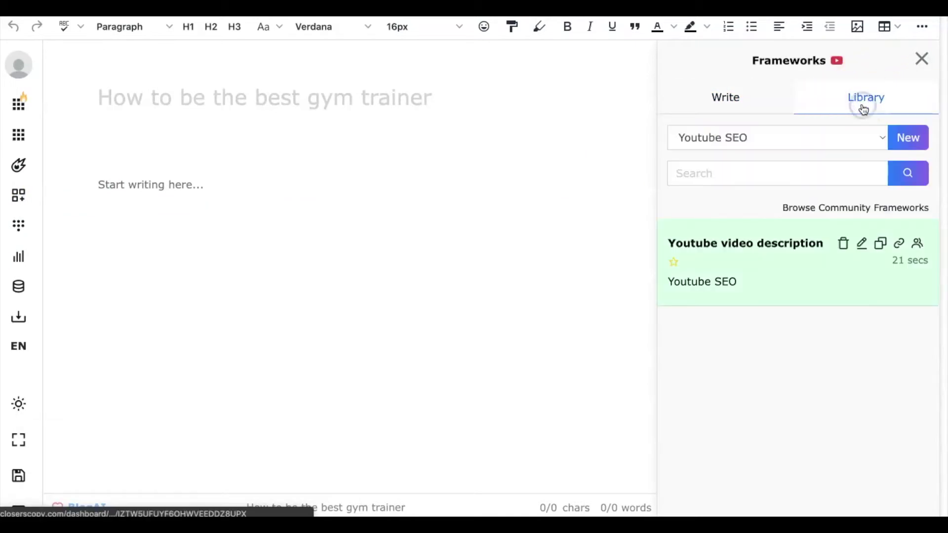
{"action": "left_click", "coordinate": [871, 138]}
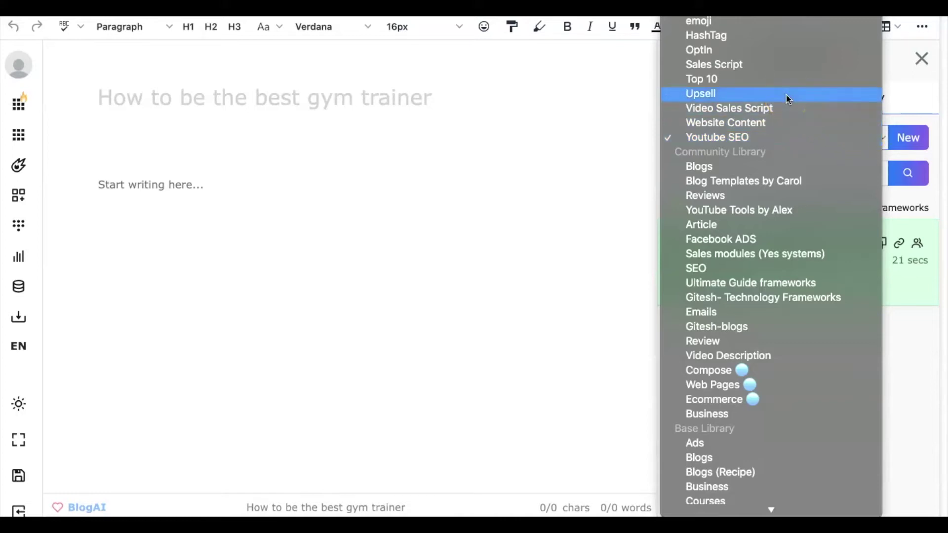
{"action": "left_click", "coordinate": [721, 37]}
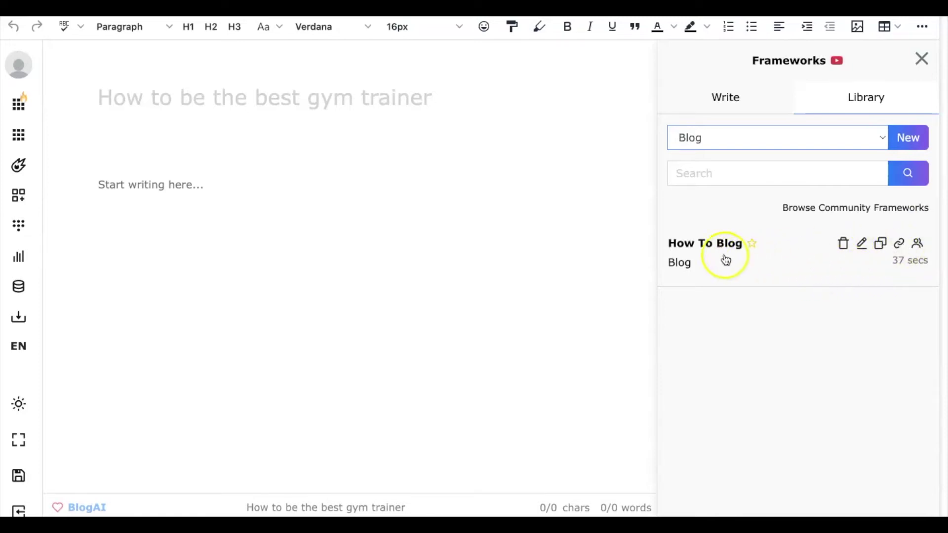
Retitle How To Blog to 'How to be the best gym trainer' and run Write for me.
{"action": "left_click", "coordinate": [712, 246]}
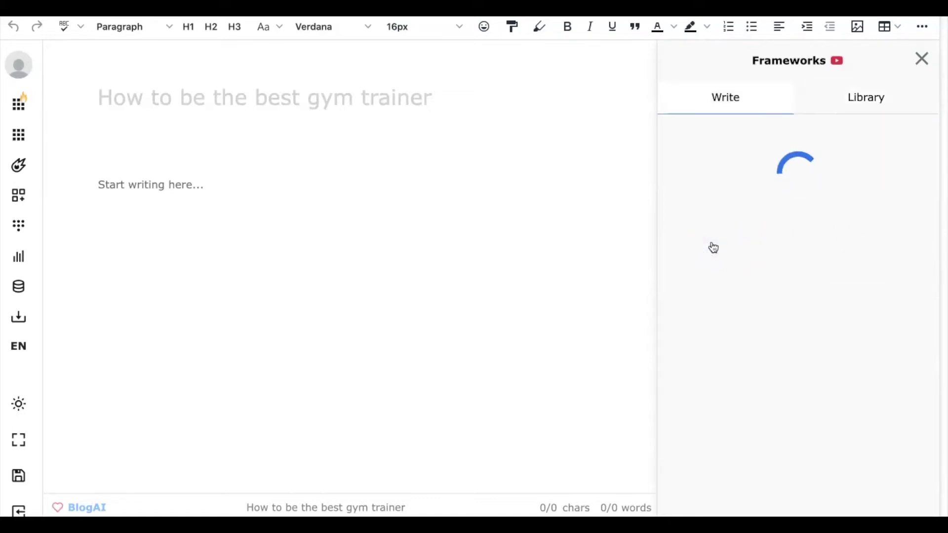
{"action": "left_click", "coordinate": [806, 214]}
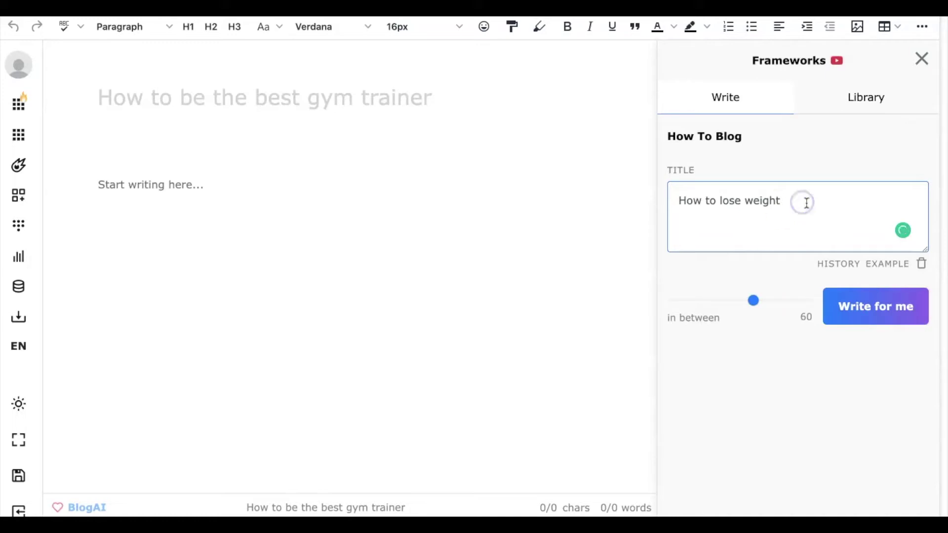
{"action": "left_click_drag", "start_coordinate": [802, 200], "coordinate": [652, 206]}
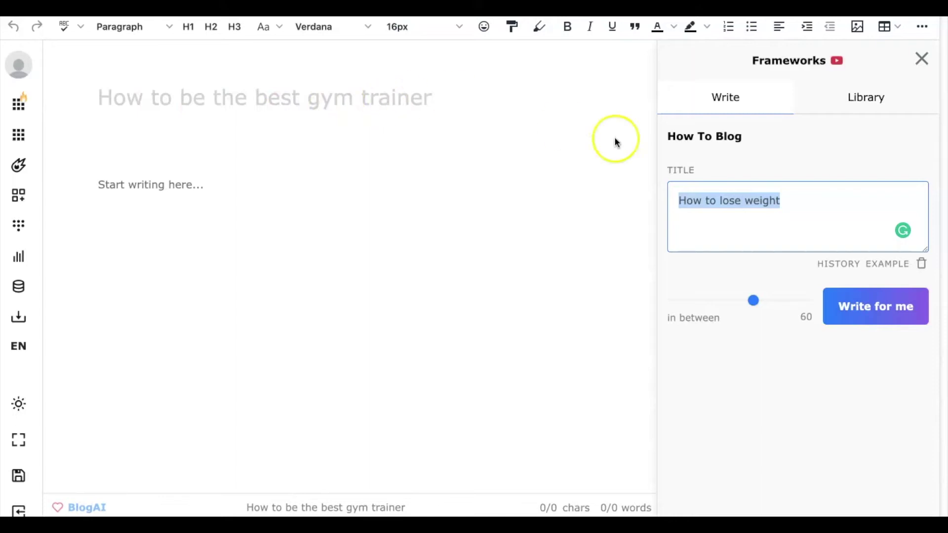
{"action": "left_click", "coordinate": [734, 196]}
{"action": "left_click", "coordinate": [624, 186]}
{"action": "type", "text": "How to be the"}
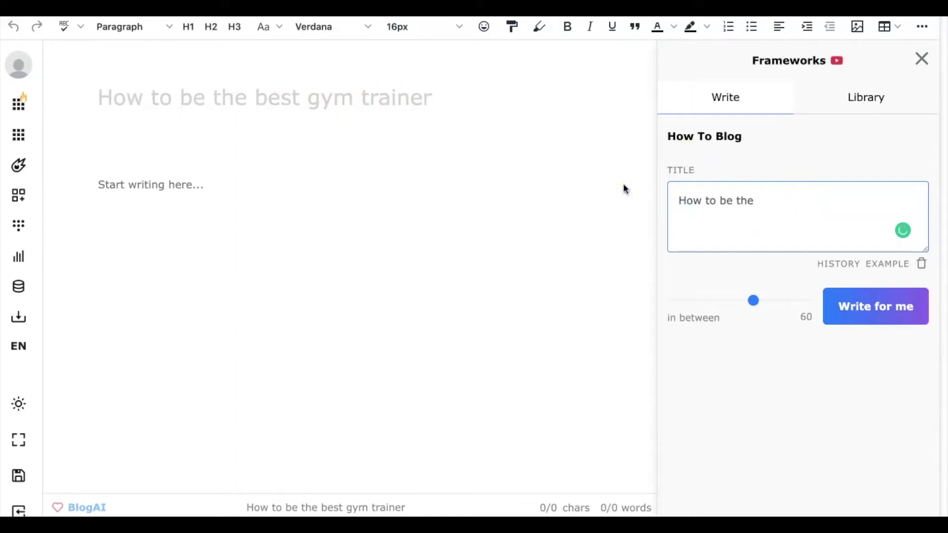
{"action": "type", "text": " best gym trai"}
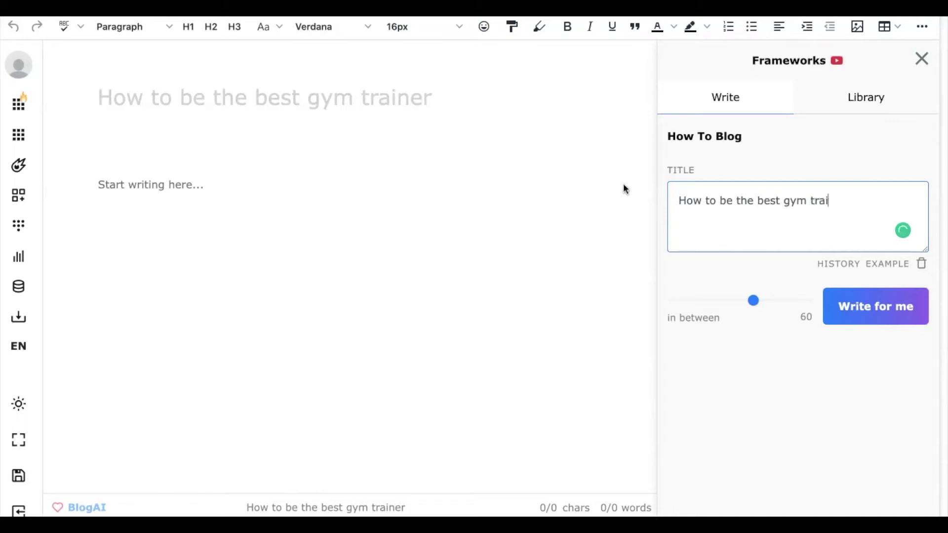
{"action": "type", "text": "ner"}
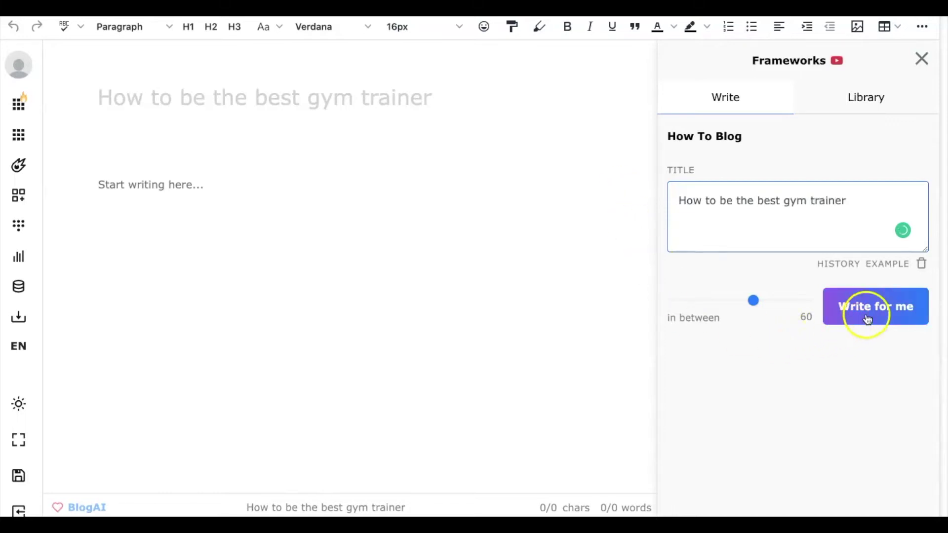
{"action": "left_click", "coordinate": [869, 315]}
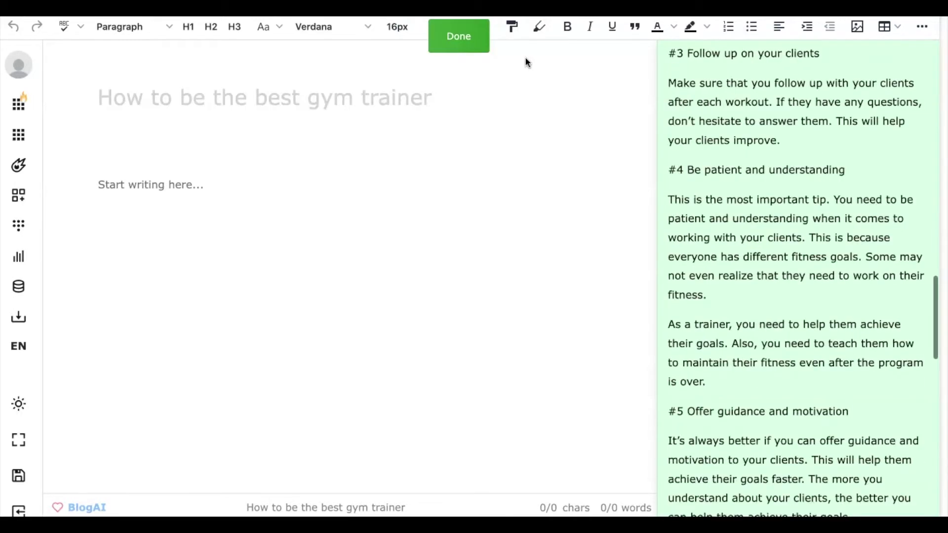
{"action": "scroll", "coordinate": [740, 150], "scroll_direction": "up", "scroll_amount": 1}
{"action": "scroll", "coordinate": [740, 151], "scroll_direction": "up", "scroll_amount": 5}
{"action": "scroll", "coordinate": [740, 151], "scroll_direction": "up", "scroll_amount": 6}
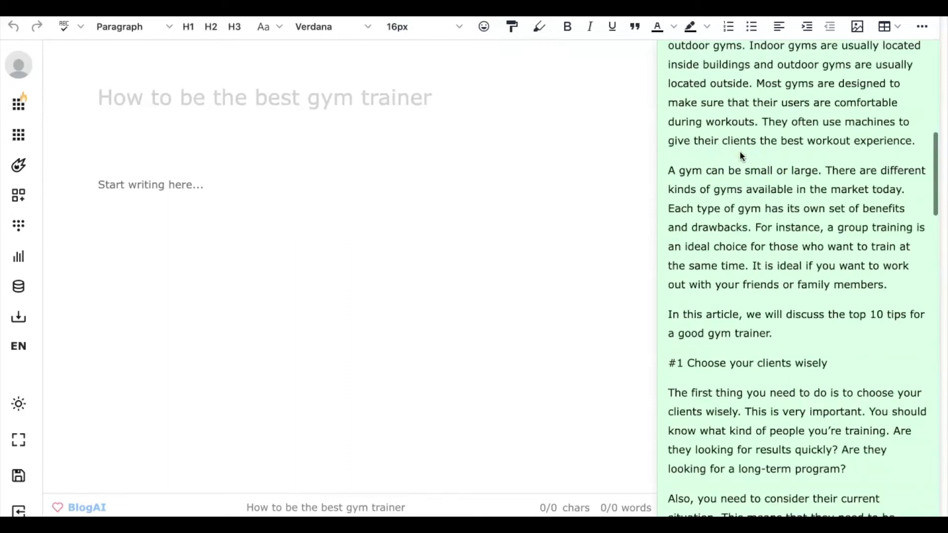
{"action": "scroll", "coordinate": [739, 151], "scroll_direction": "up", "scroll_amount": 5}
{"action": "scroll", "coordinate": [740, 150], "scroll_direction": "up", "scroll_amount": 5}
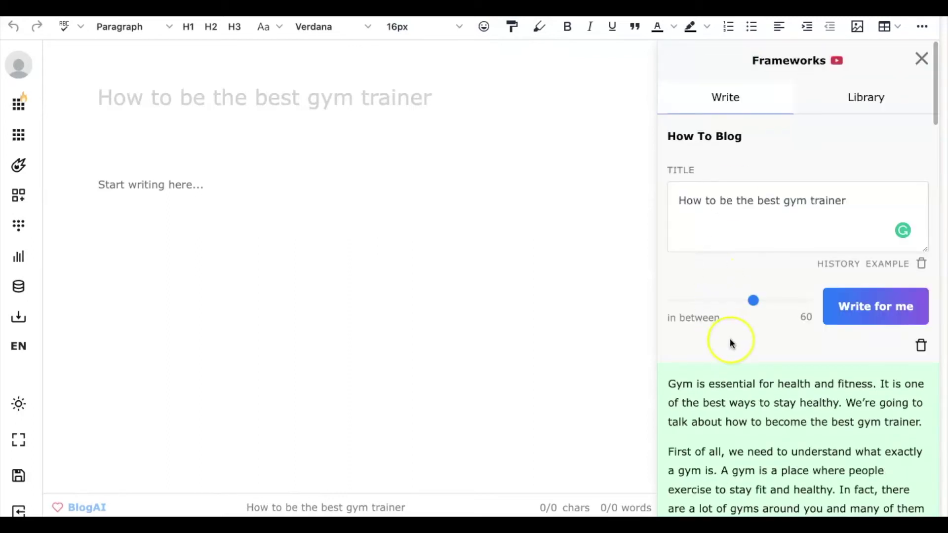
{"action": "scroll", "coordinate": [730, 339], "scroll_direction": "down", "scroll_amount": 5}
{"action": "scroll", "coordinate": [729, 339], "scroll_direction": "down", "scroll_amount": 6}
{"action": "scroll", "coordinate": [730, 339], "scroll_direction": "down", "scroll_amount": 5}
{"action": "scroll", "coordinate": [729, 340], "scroll_direction": "down", "scroll_amount": 4}
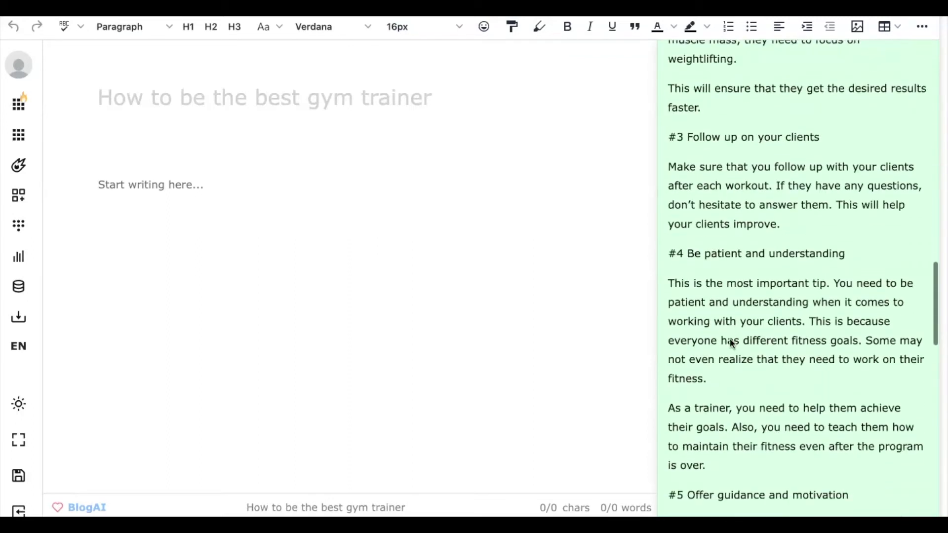
{"action": "scroll", "coordinate": [729, 339], "scroll_direction": "down", "scroll_amount": 5}
{"action": "scroll", "coordinate": [729, 339], "scroll_direction": "down", "scroll_amount": 4}
{"action": "scroll", "coordinate": [729, 340], "scroll_direction": "down", "scroll_amount": 4}
{"action": "scroll", "coordinate": [730, 342], "scroll_direction": "down", "scroll_amount": 5}
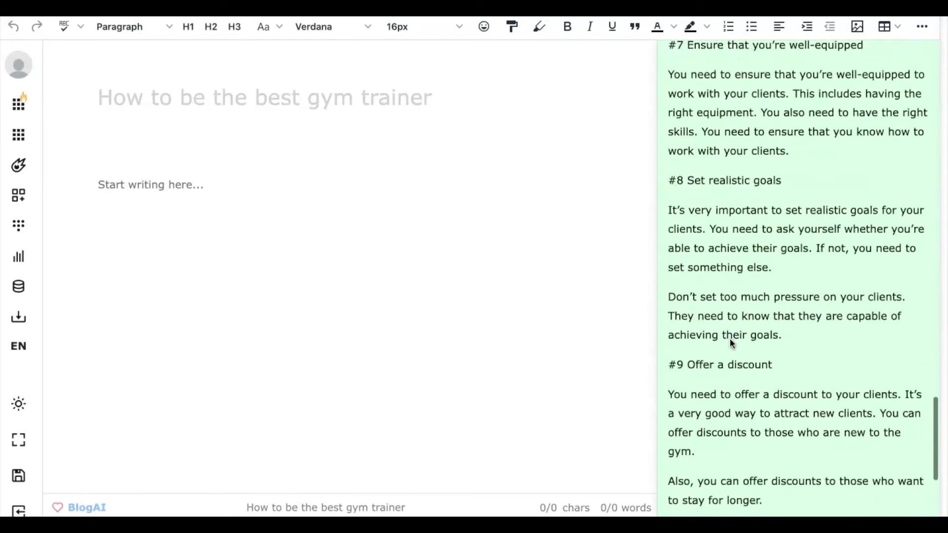
{"action": "scroll", "coordinate": [729, 343], "scroll_direction": "down", "scroll_amount": 2}
{"action": "scroll", "coordinate": [729, 343], "scroll_direction": "down", "scroll_amount": 4}
{"action": "scroll", "coordinate": [729, 342], "scroll_direction": "down", "scroll_amount": 2}
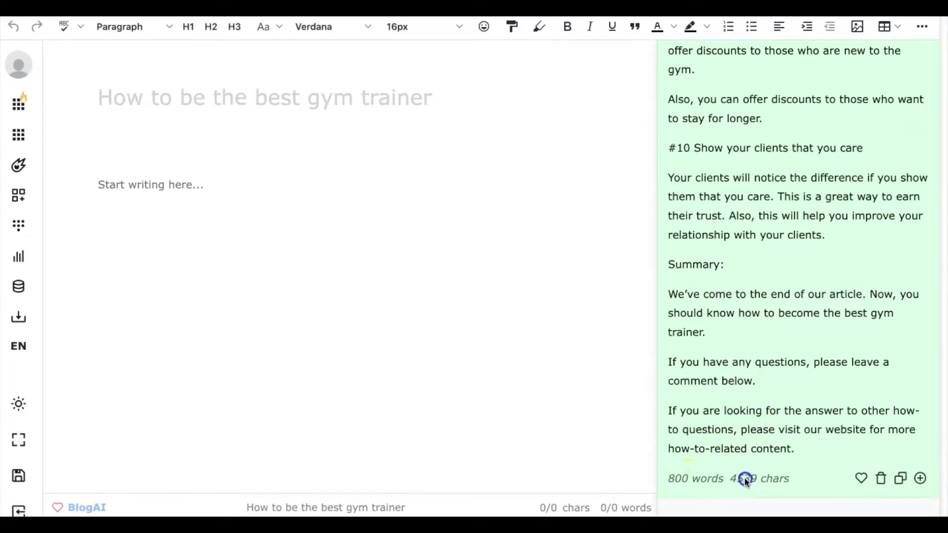
Insert the generated gym-trainer article (~807 words) into the empty post body.
{"action": "left_click", "coordinate": [921, 480]}
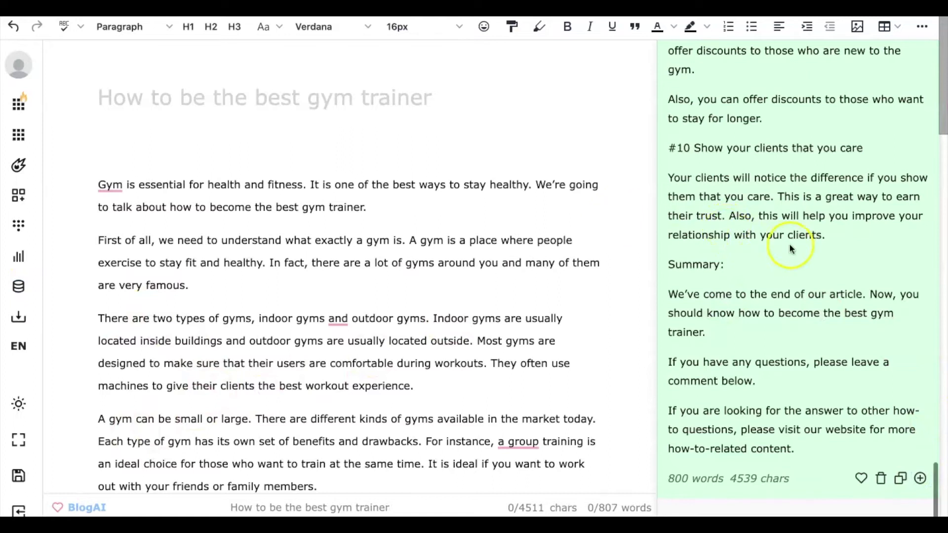
{"action": "scroll", "coordinate": [789, 249], "scroll_direction": "up", "scroll_amount": 10}
{"action": "scroll", "coordinate": [789, 250], "scroll_direction": "up", "scroll_amount": 10}
{"action": "scroll", "coordinate": [786, 252], "scroll_direction": "up", "scroll_amount": 10}
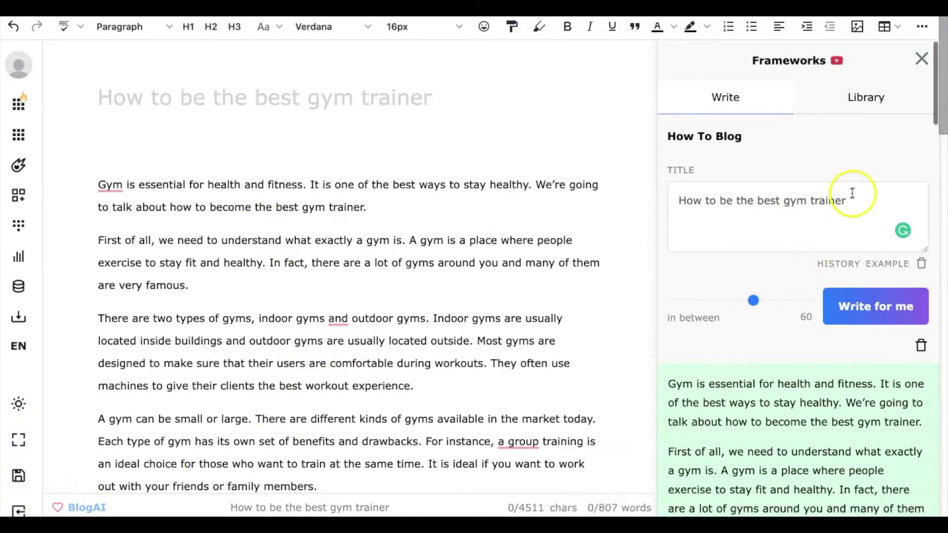
{"action": "left_click_drag", "start_coordinate": [848, 201], "coordinate": [686, 199]}
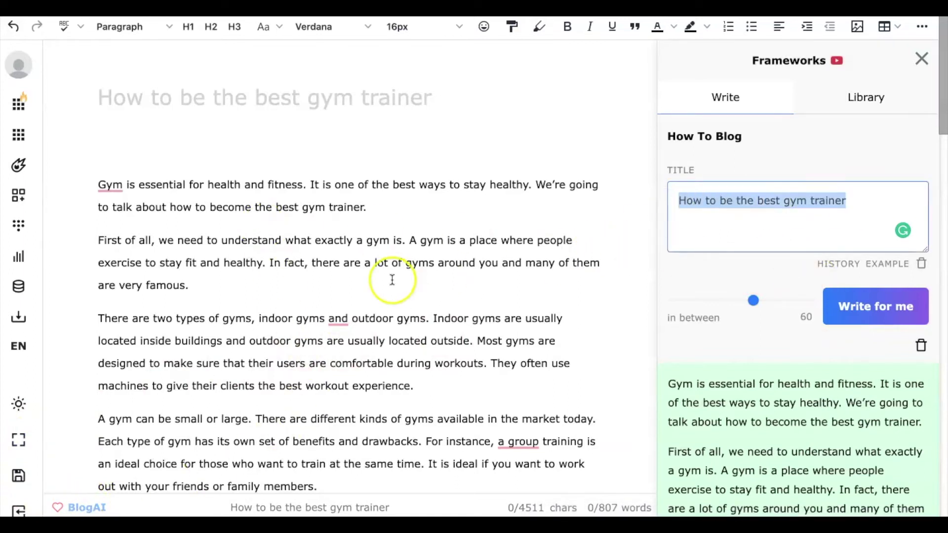
{"action": "left_click", "coordinate": [138, 241]}
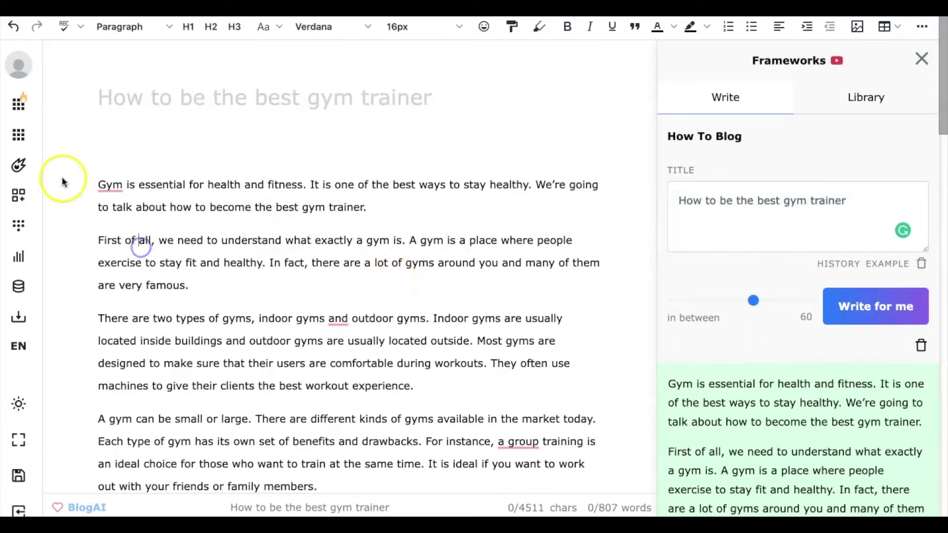
{"action": "scroll", "coordinate": [239, 285], "scroll_direction": "down", "scroll_amount": 2}
{"action": "scroll", "coordinate": [230, 339], "scroll_direction": "down", "scroll_amount": 5}
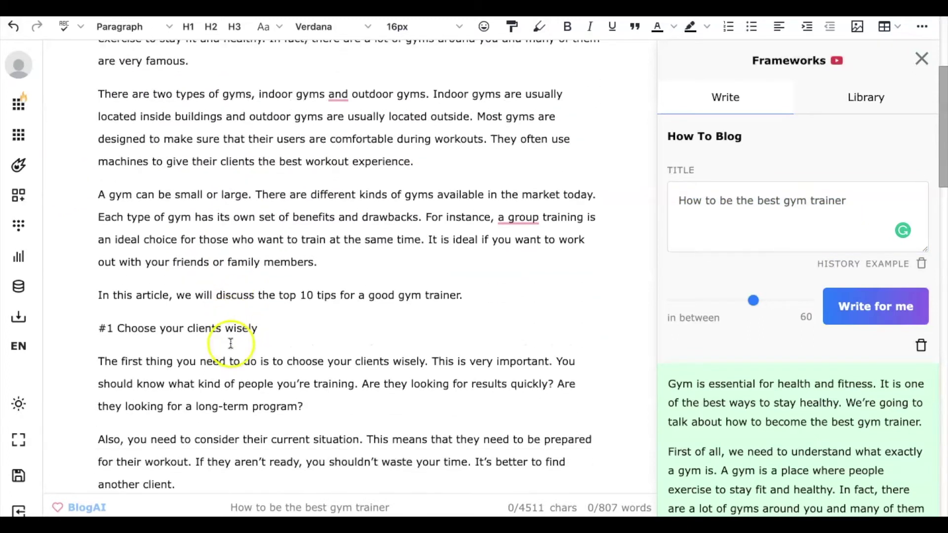
{"action": "scroll", "coordinate": [129, 302], "scroll_direction": "down", "scroll_amount": 3}
{"action": "scroll", "coordinate": [128, 303], "scroll_direction": "down", "scroll_amount": 2}
{"action": "scroll", "coordinate": [129, 303], "scroll_direction": "down", "scroll_amount": 2}
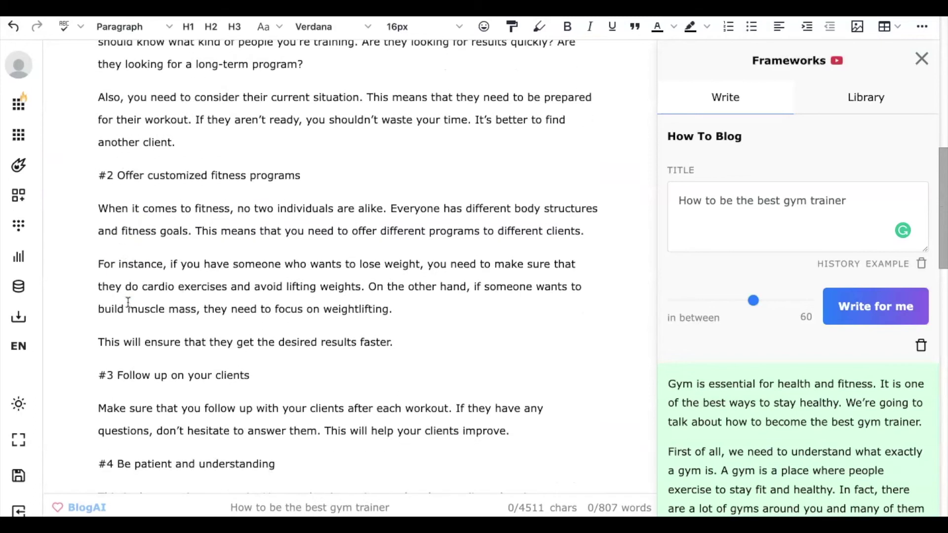
{"action": "scroll", "coordinate": [127, 303], "scroll_direction": "down", "scroll_amount": 3}
{"action": "scroll", "coordinate": [129, 302], "scroll_direction": "down", "scroll_amount": 3}
{"action": "scroll", "coordinate": [128, 302], "scroll_direction": "down", "scroll_amount": 2}
{"action": "scroll", "coordinate": [128, 302], "scroll_direction": "down", "scroll_amount": 4}
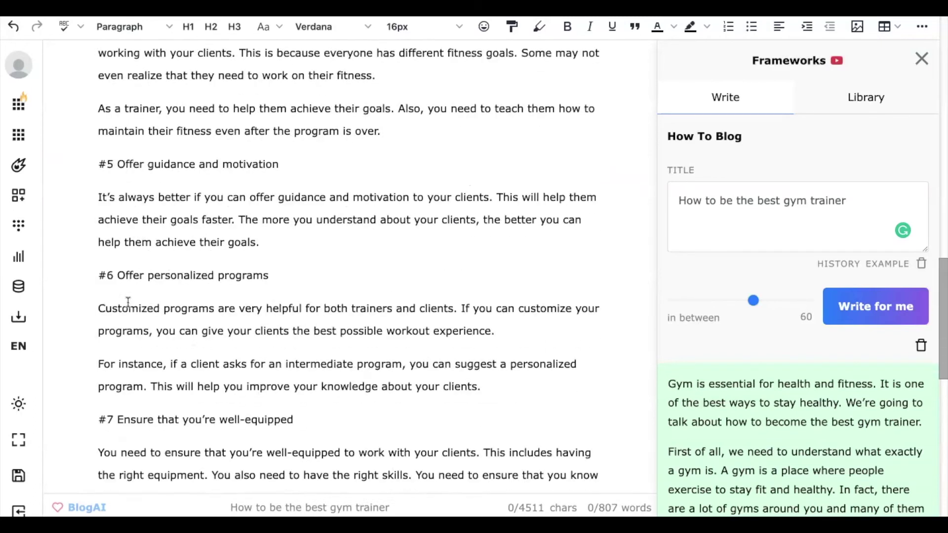
{"action": "scroll", "coordinate": [128, 303], "scroll_direction": "down", "scroll_amount": 5}
{"action": "scroll", "coordinate": [128, 302], "scroll_direction": "down", "scroll_amount": 6}
{"action": "scroll", "coordinate": [128, 302], "scroll_direction": "down", "scroll_amount": 2}
{"action": "scroll", "coordinate": [128, 302], "scroll_direction": "down", "scroll_amount": 2}
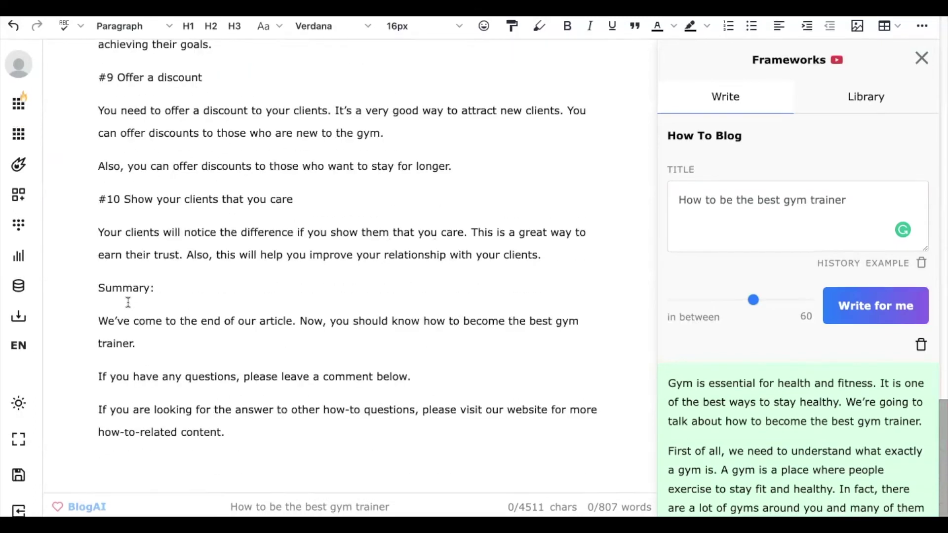
{"action": "scroll", "coordinate": [310, 304], "scroll_direction": "up", "scroll_amount": 7}
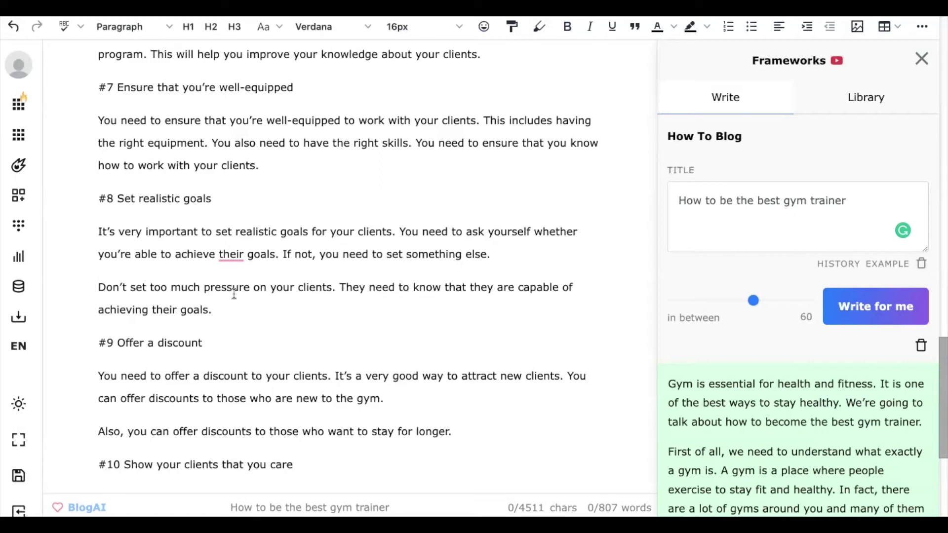
{"action": "scroll", "coordinate": [234, 295], "scroll_direction": "up", "scroll_amount": 1}
{"action": "scroll", "coordinate": [267, 252], "scroll_direction": "up", "scroll_amount": 5}
{"action": "scroll", "coordinate": [267, 252], "scroll_direction": "up", "scroll_amount": 6}
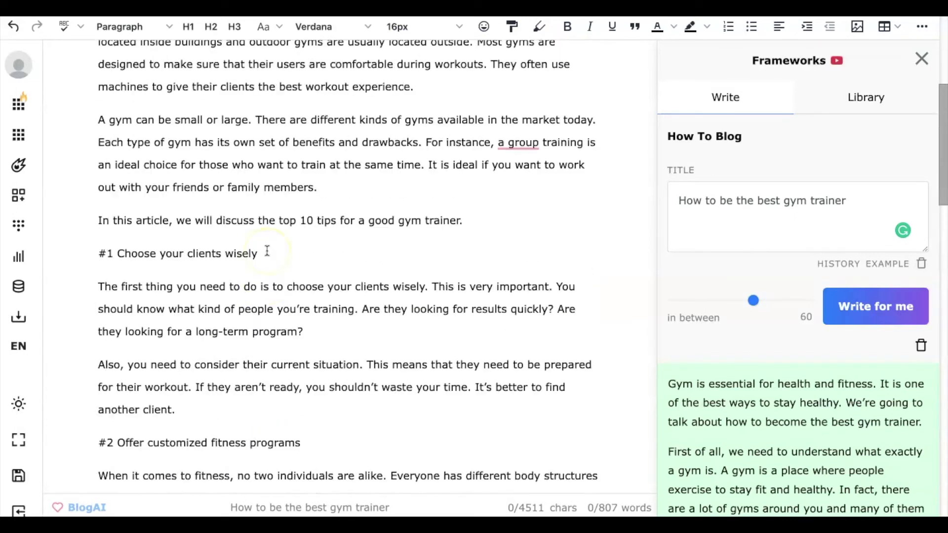
{"action": "scroll", "coordinate": [267, 250], "scroll_direction": "up", "scroll_amount": 1}
{"action": "scroll", "coordinate": [267, 251], "scroll_direction": "up", "scroll_amount": 4}
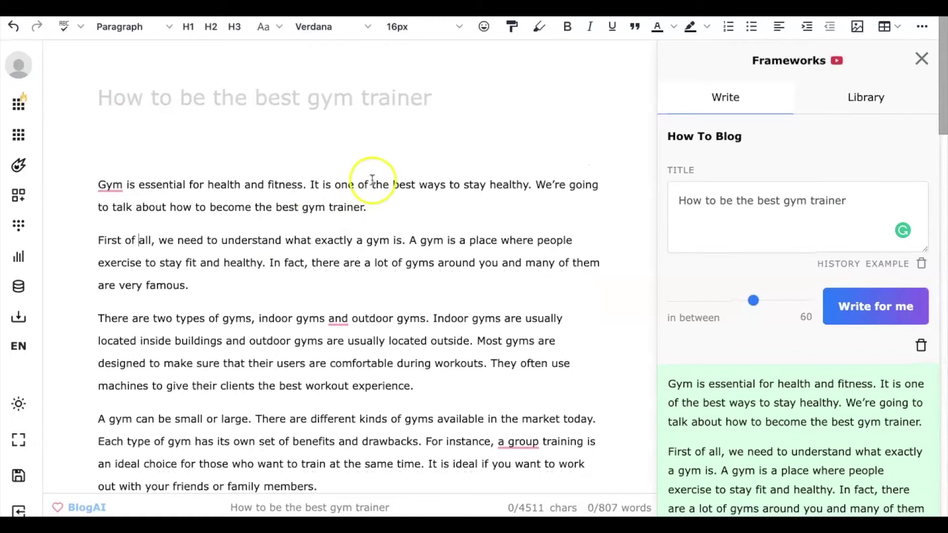
Clear the gym article from the editor and replace 'the best gym trainer' in the title with 'write best sales copy'.
{"action": "left_click", "coordinate": [689, 199]}
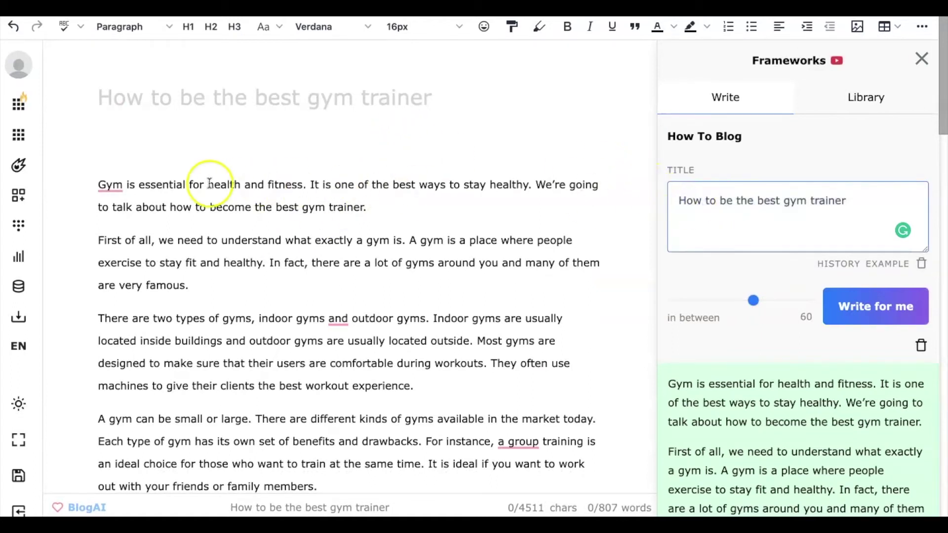
{"action": "left_click", "coordinate": [93, 184]}
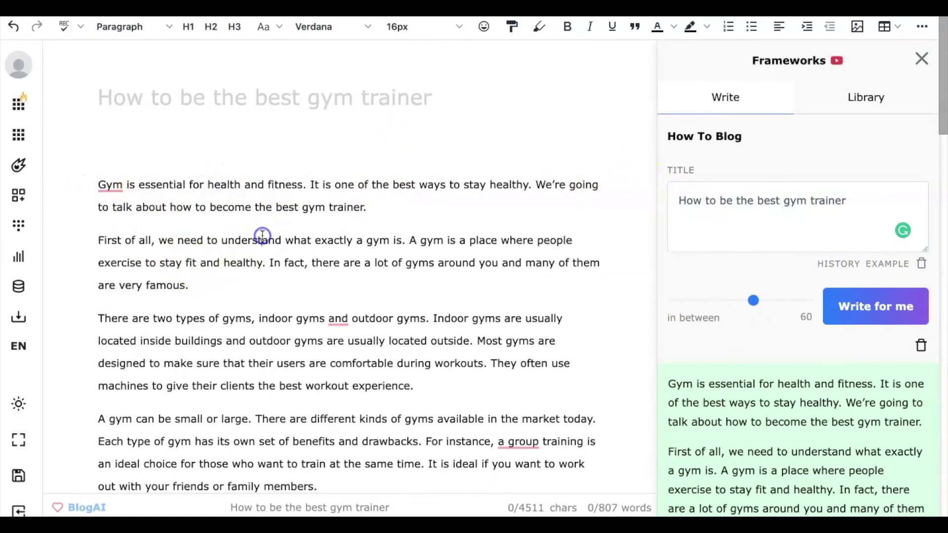
{"action": "key", "text": "ctrl+a"}
{"action": "key", "text": "Delete"}
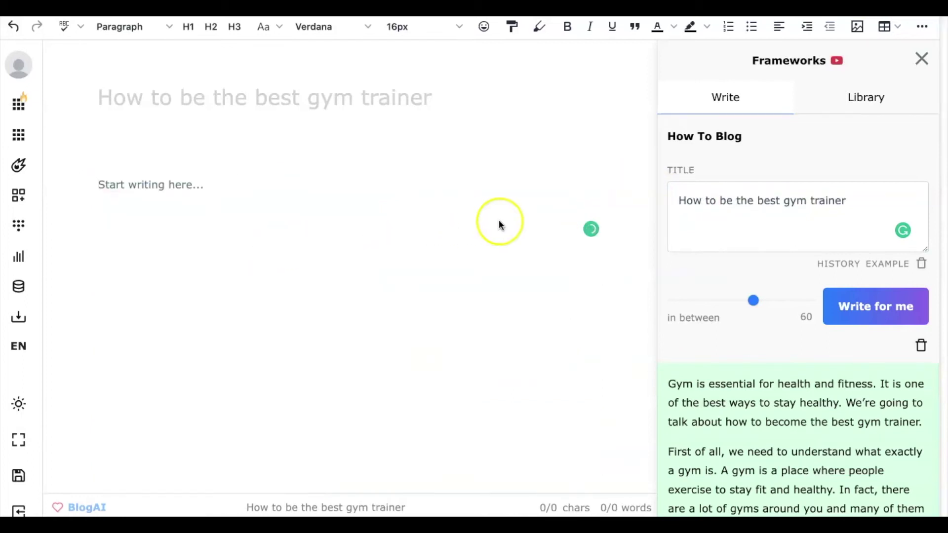
{"action": "left_click_drag", "start_coordinate": [856, 200], "coordinate": [736, 201]}
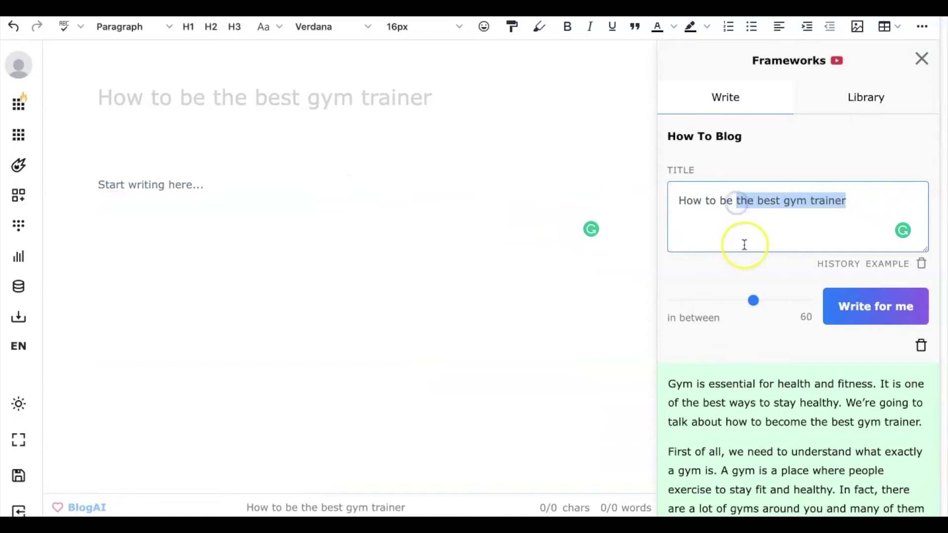
{"action": "type", "text": "write "}
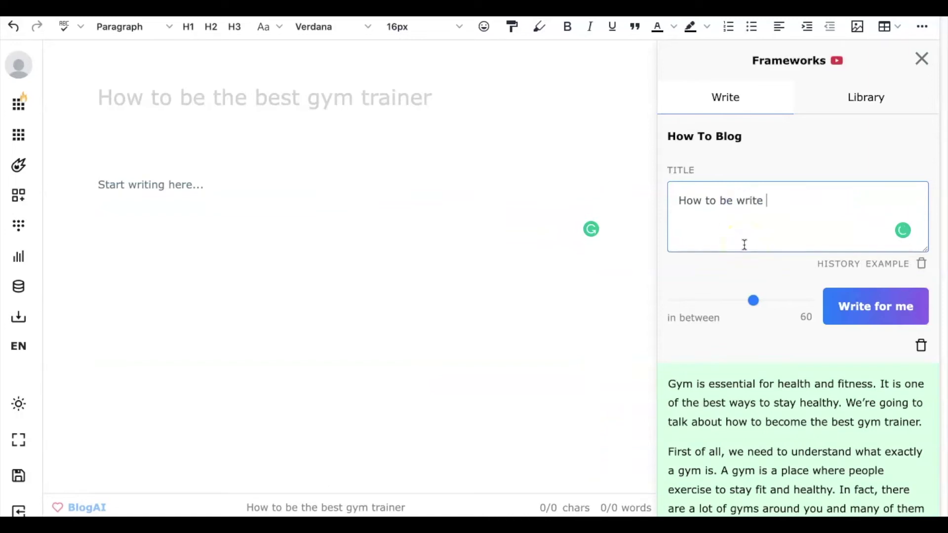
{"action": "type", "text": "best sales"}
{"action": "type", "text": " copy"}
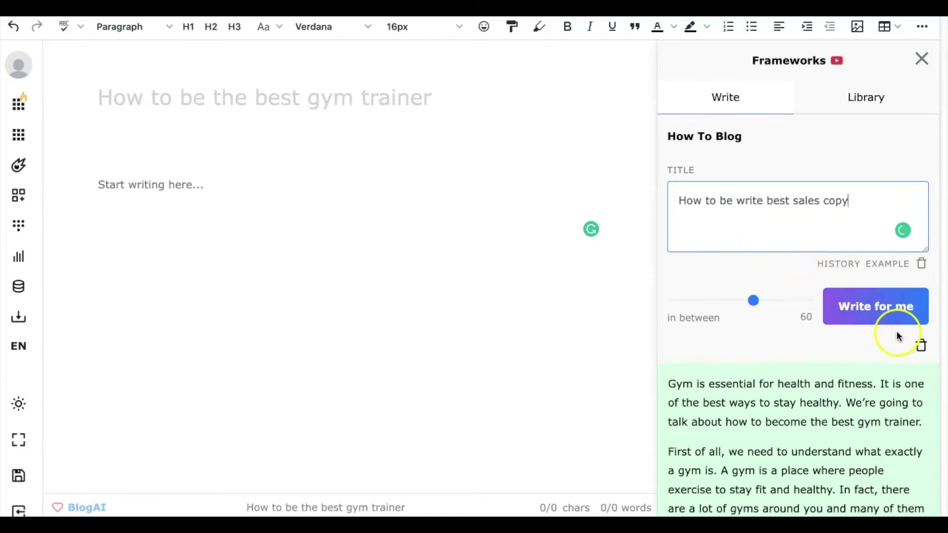
Discard the old gym output, accept Grammarly's 'How to write' fix, and generate the sales-copy post.
{"action": "left_click", "coordinate": [921, 345]}
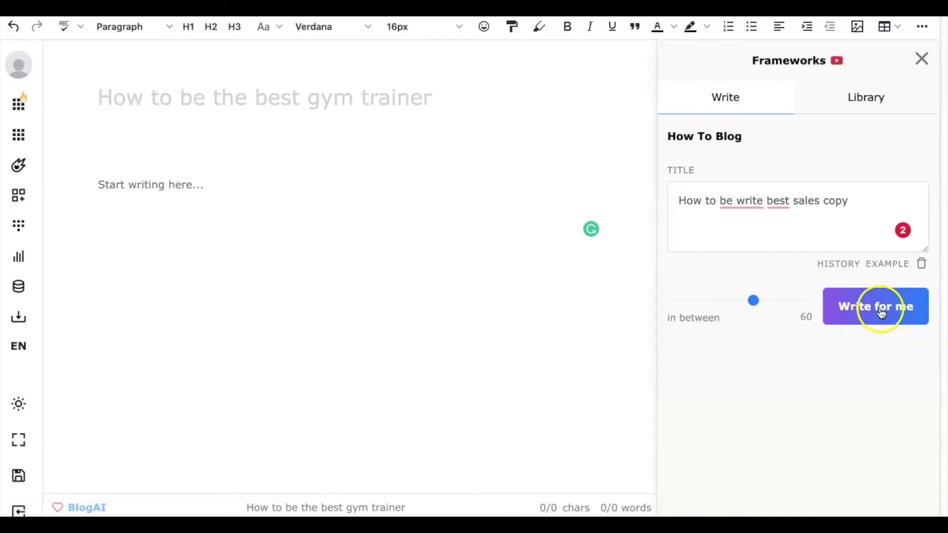
{"action": "left_click", "coordinate": [746, 243]}
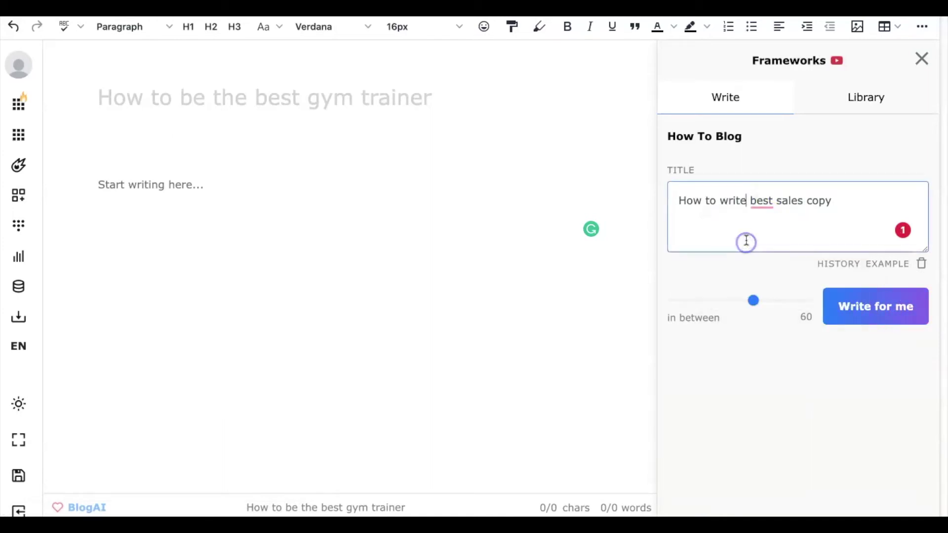
{"action": "left_click", "coordinate": [878, 313]}
{"action": "left_click", "coordinate": [770, 232]}
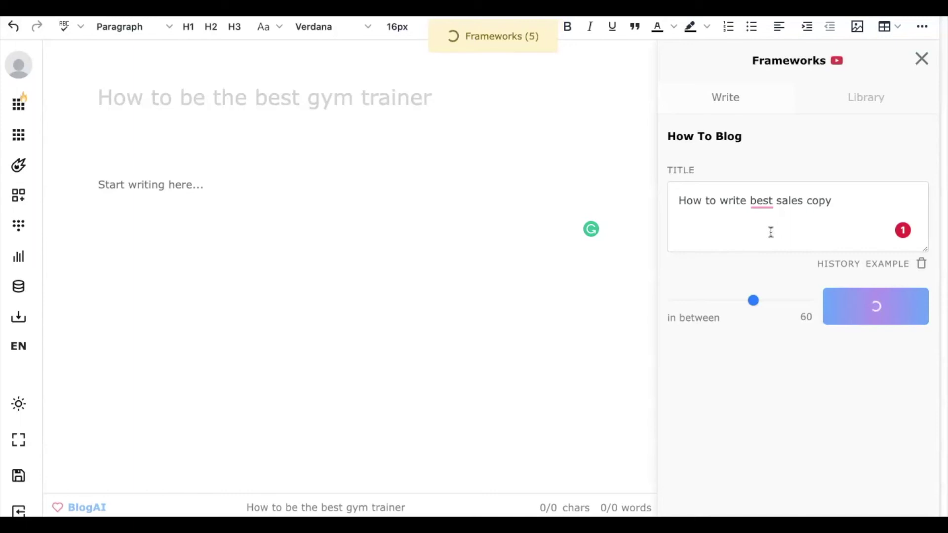
{"action": "scroll", "coordinate": [771, 232], "scroll_direction": "down", "scroll_amount": 10}
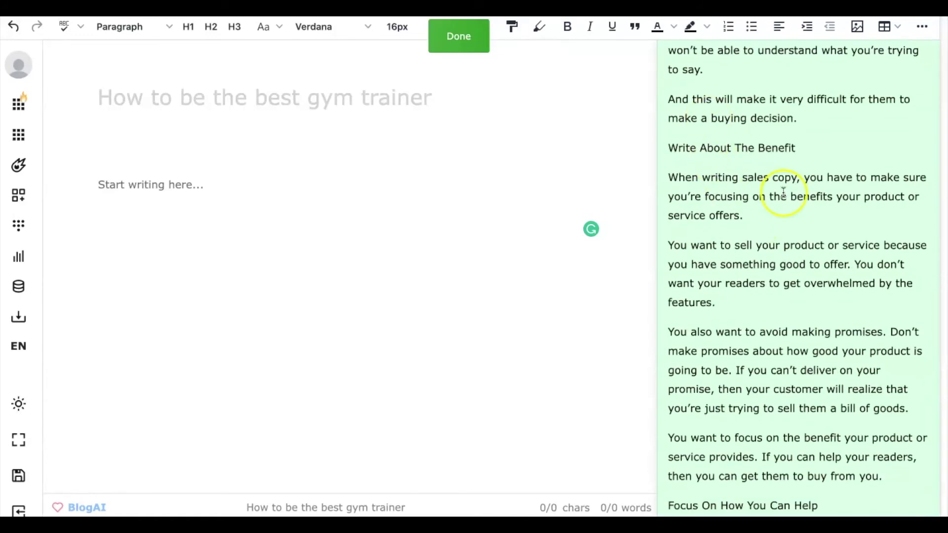
{"action": "scroll", "coordinate": [783, 195], "scroll_direction": "up", "scroll_amount": 3}
{"action": "scroll", "coordinate": [783, 192], "scroll_direction": "up", "scroll_amount": 5}
{"action": "scroll", "coordinate": [783, 193], "scroll_direction": "up", "scroll_amount": 3}
{"action": "scroll", "coordinate": [783, 193], "scroll_direction": "up", "scroll_amount": 2}
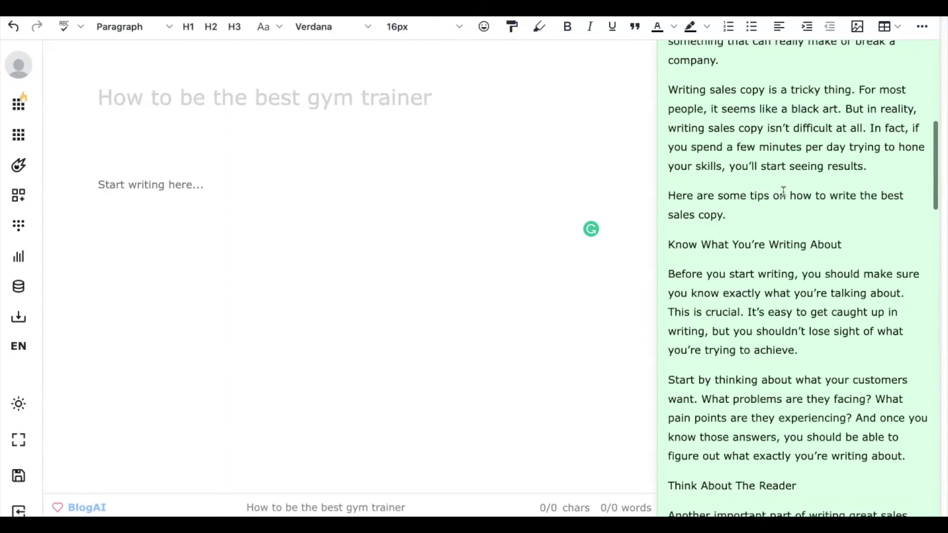
{"action": "scroll", "coordinate": [783, 193], "scroll_direction": "up", "scroll_amount": 1}
{"action": "scroll", "coordinate": [783, 193], "scroll_direction": "up", "scroll_amount": 4}
{"action": "scroll", "coordinate": [783, 192], "scroll_direction": "down", "scroll_amount": 2}
{"action": "scroll", "coordinate": [783, 192], "scroll_direction": "down", "scroll_amount": 3}
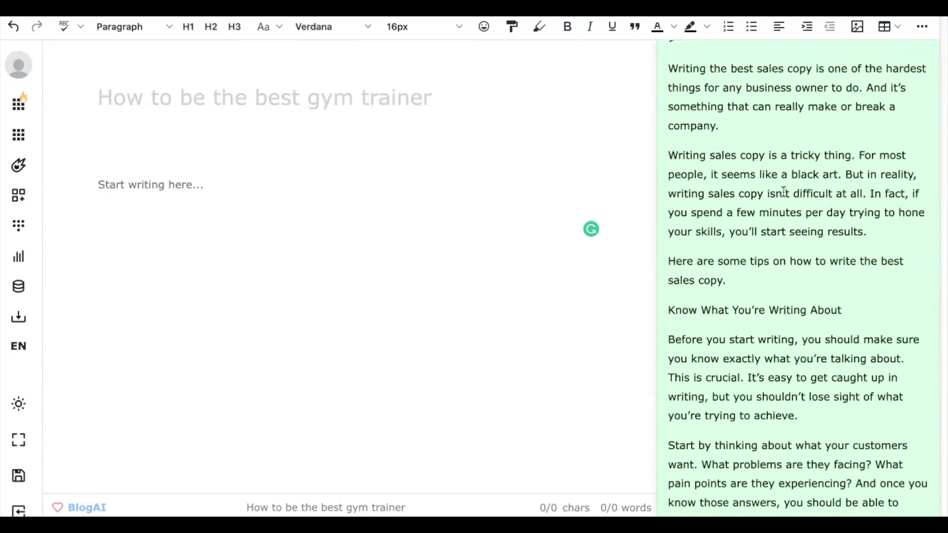
{"action": "scroll", "coordinate": [783, 192], "scroll_direction": "down", "scroll_amount": 2}
{"action": "scroll", "coordinate": [783, 192], "scroll_direction": "down", "scroll_amount": 1}
{"action": "scroll", "coordinate": [782, 192], "scroll_direction": "down", "scroll_amount": 1}
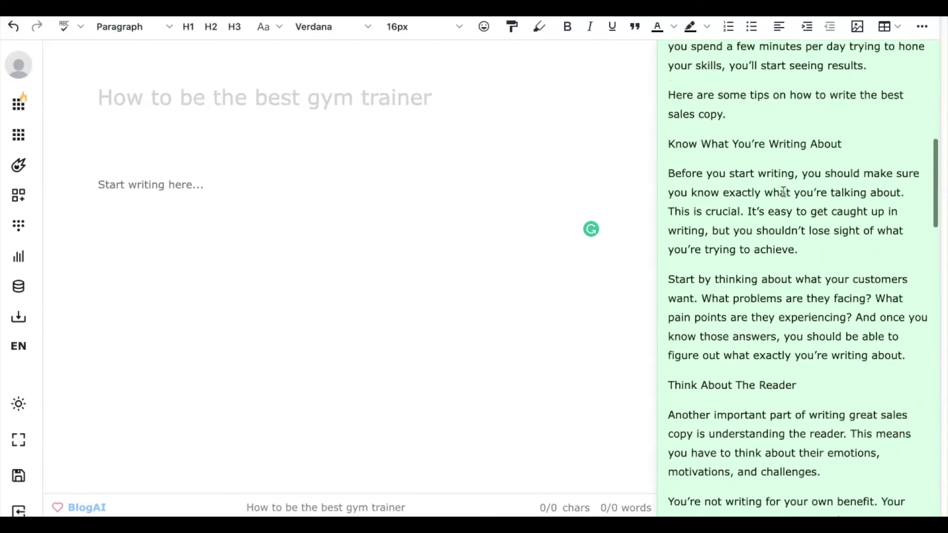
{"action": "scroll", "coordinate": [783, 194], "scroll_direction": "down", "scroll_amount": 5}
{"action": "scroll", "coordinate": [782, 193], "scroll_direction": "down", "scroll_amount": 2}
{"action": "scroll", "coordinate": [783, 195], "scroll_direction": "down", "scroll_amount": 2}
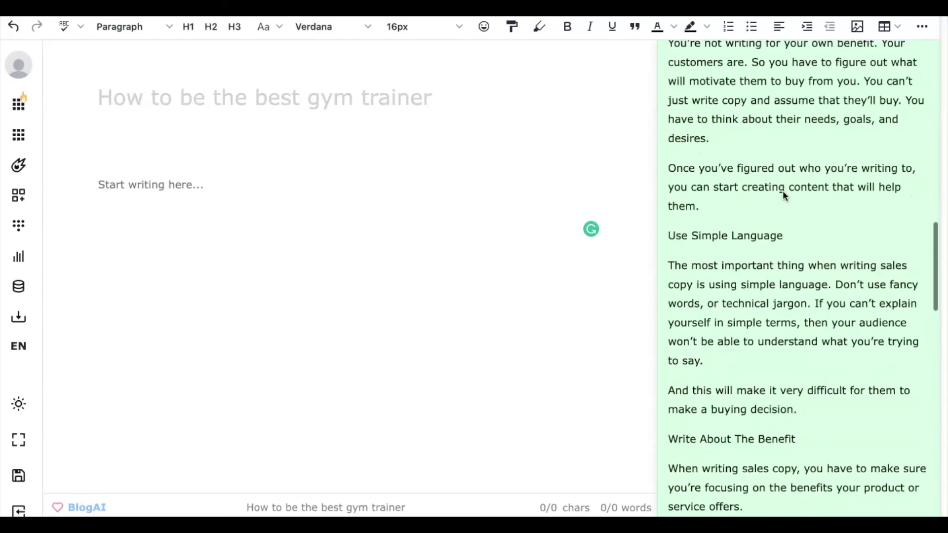
{"action": "scroll", "coordinate": [783, 194], "scroll_direction": "down", "scroll_amount": 1}
Review the ~780-word generated sales-copy result in the Frameworks panel.
{"action": "left_click", "coordinate": [736, 205]}
{"action": "scroll", "coordinate": [733, 203], "scroll_direction": "up", "scroll_amount": 1}
{"action": "scroll", "coordinate": [733, 204], "scroll_direction": "up", "scroll_amount": 5}
{"action": "scroll", "coordinate": [732, 185], "scroll_direction": "down", "scroll_amount": 1}
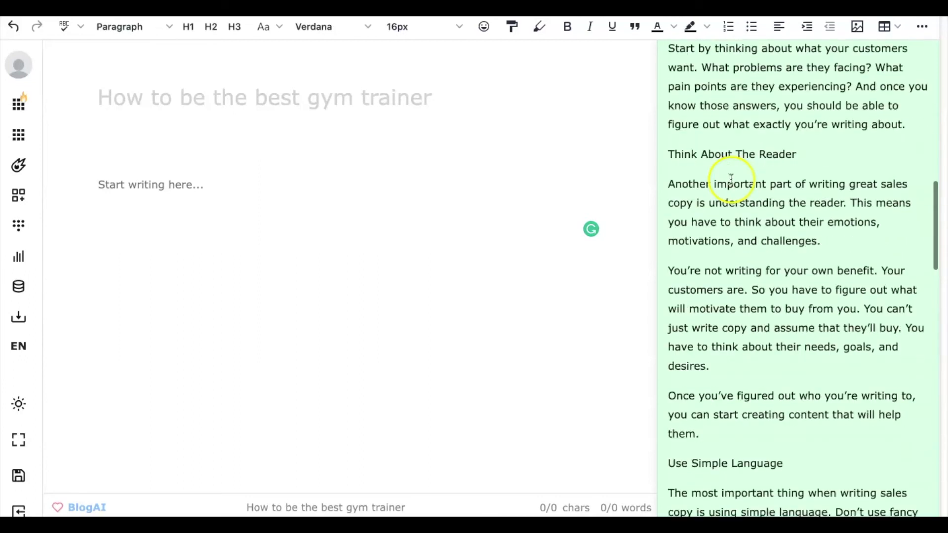
{"action": "scroll", "coordinate": [740, 197], "scroll_direction": "down", "scroll_amount": 5}
{"action": "scroll", "coordinate": [758, 217], "scroll_direction": "down", "scroll_amount": 6}
{"action": "scroll", "coordinate": [760, 216], "scroll_direction": "down", "scroll_amount": 10}
{"action": "scroll", "coordinate": [760, 216], "scroll_direction": "down", "scroll_amount": 9}
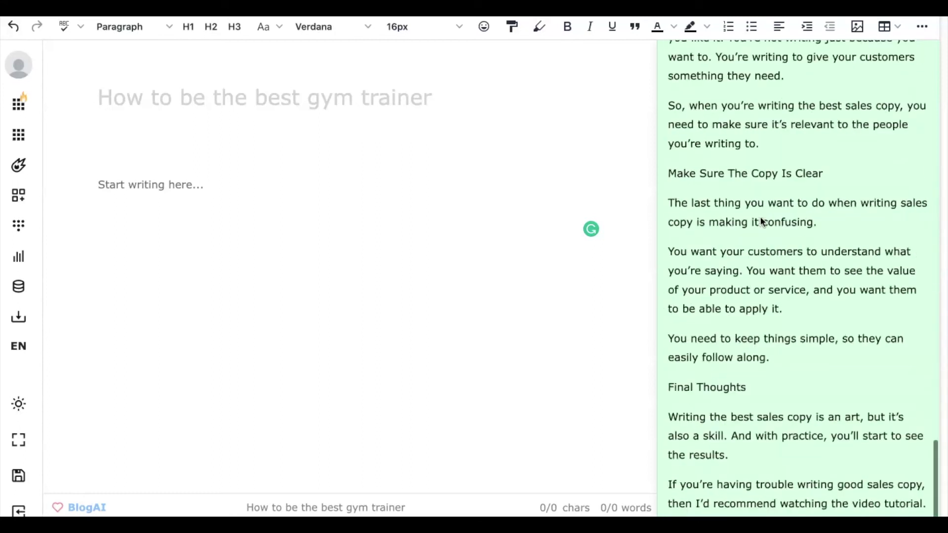
{"action": "scroll", "coordinate": [760, 216], "scroll_direction": "down", "scroll_amount": 2}
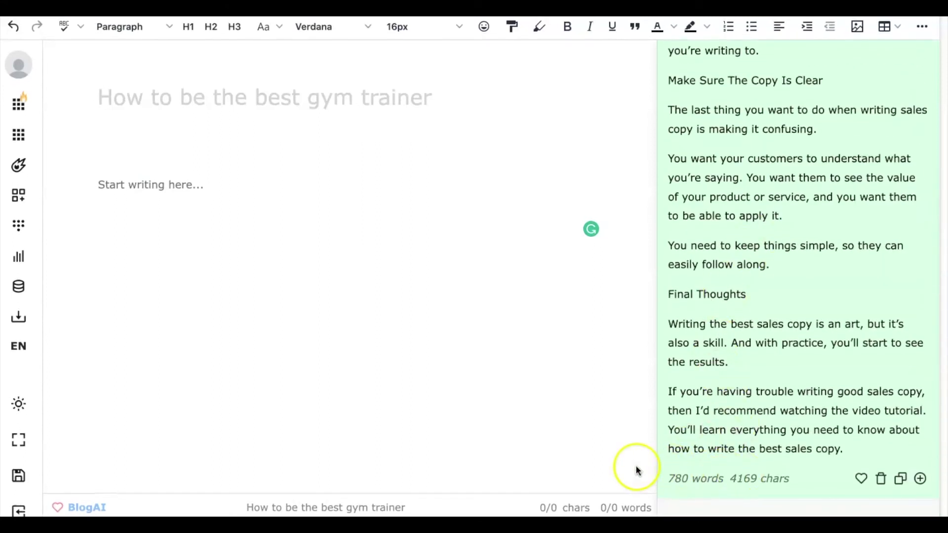
Insert the 'How to Write Best Sales Copy' article (748 words) into the editor.
{"action": "left_click", "coordinate": [919, 478]}
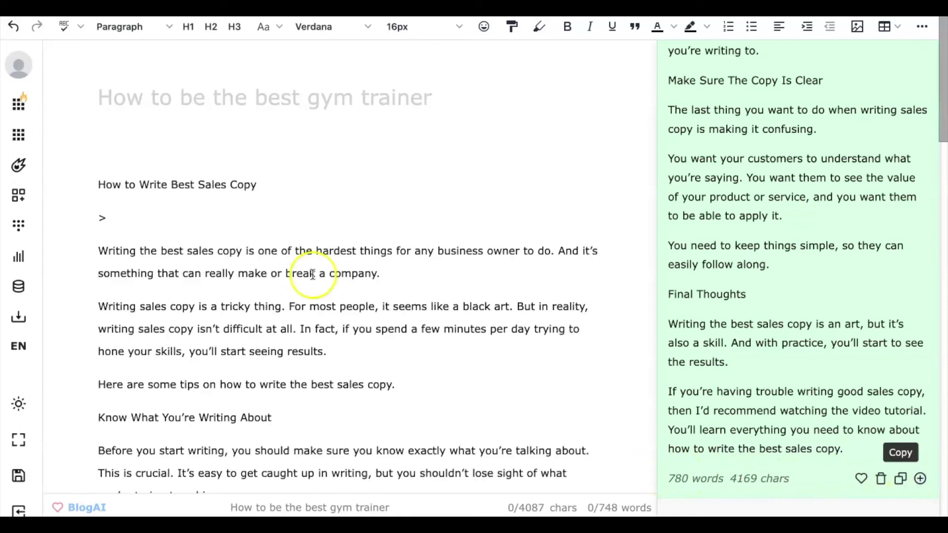
{"action": "scroll", "coordinate": [298, 268], "scroll_direction": "down", "scroll_amount": 1}
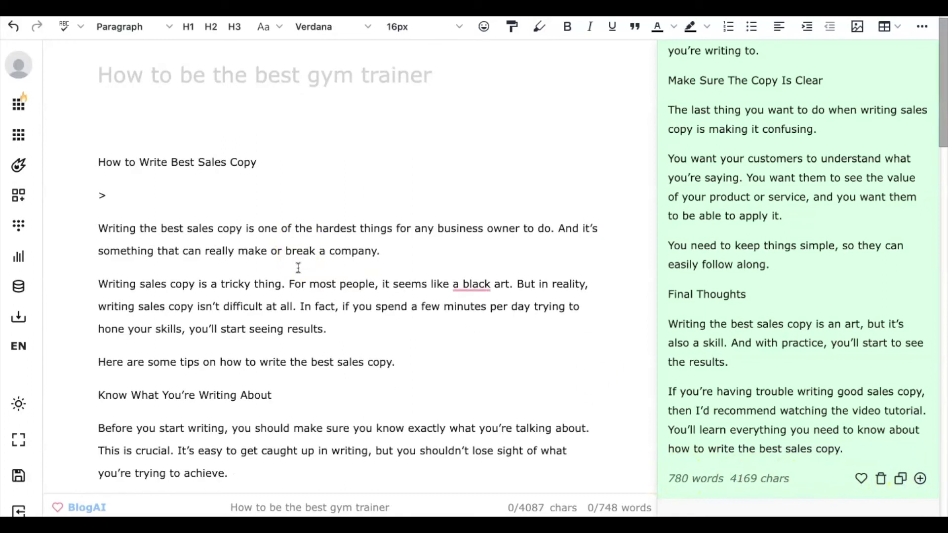
{"action": "scroll", "coordinate": [298, 268], "scroll_direction": "down", "scroll_amount": 1}
{"action": "scroll", "coordinate": [298, 268], "scroll_direction": "down", "scroll_amount": 1}
{"action": "scroll", "coordinate": [195, 285], "scroll_direction": "down", "scroll_amount": 1}
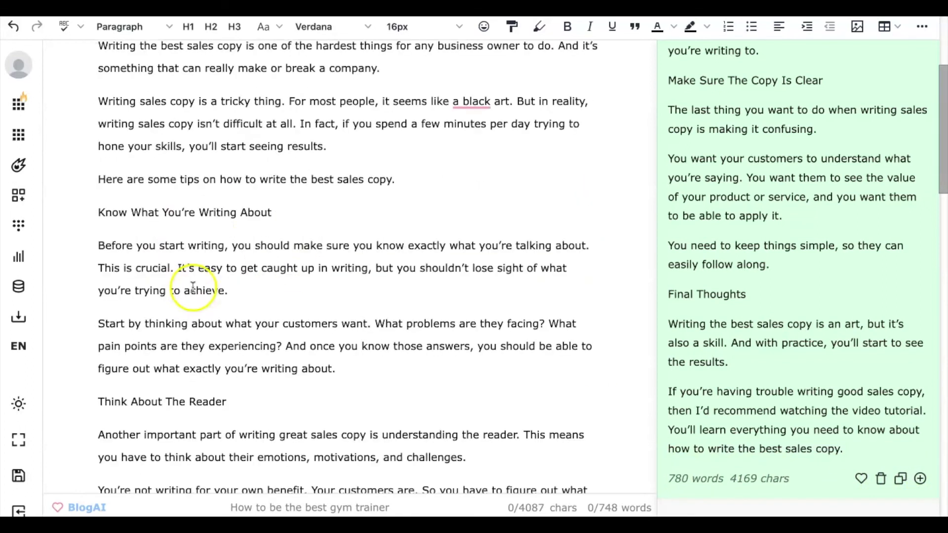
{"action": "scroll", "coordinate": [286, 239], "scroll_direction": "down", "scroll_amount": 2}
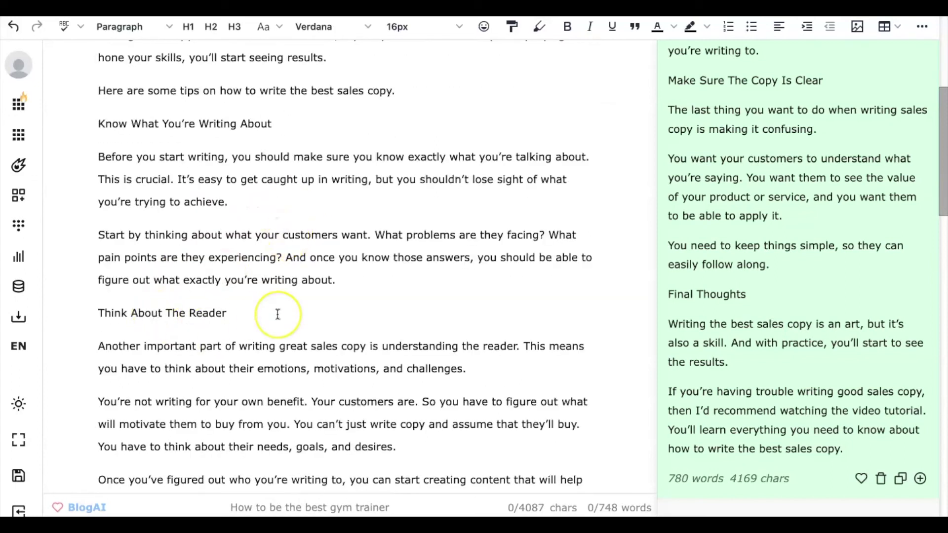
{"action": "scroll", "coordinate": [276, 314], "scroll_direction": "down", "scroll_amount": 2}
{"action": "scroll", "coordinate": [277, 314], "scroll_direction": "down", "scroll_amount": 2}
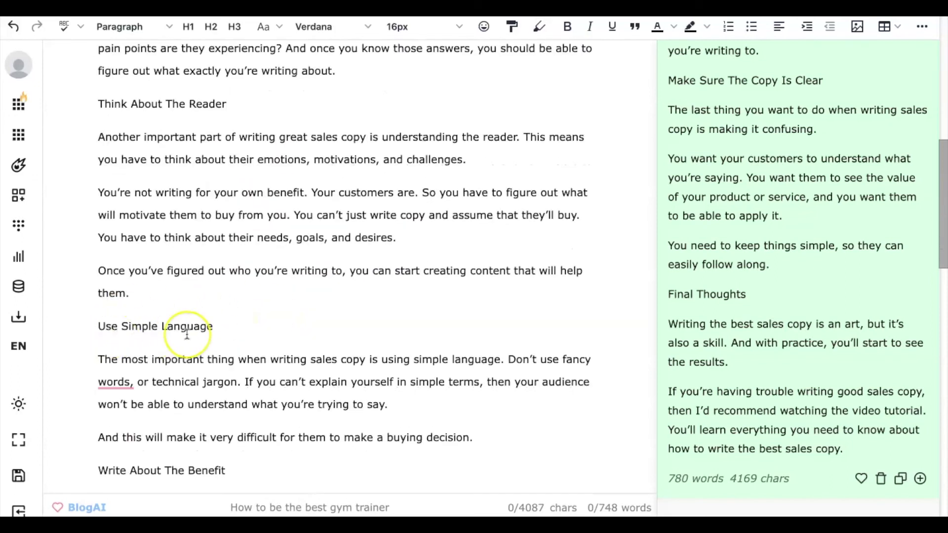
{"action": "scroll", "coordinate": [187, 334], "scroll_direction": "down", "scroll_amount": 2}
{"action": "scroll", "coordinate": [143, 329], "scroll_direction": "down", "scroll_amount": 1}
{"action": "scroll", "coordinate": [222, 334], "scroll_direction": "down", "scroll_amount": 2}
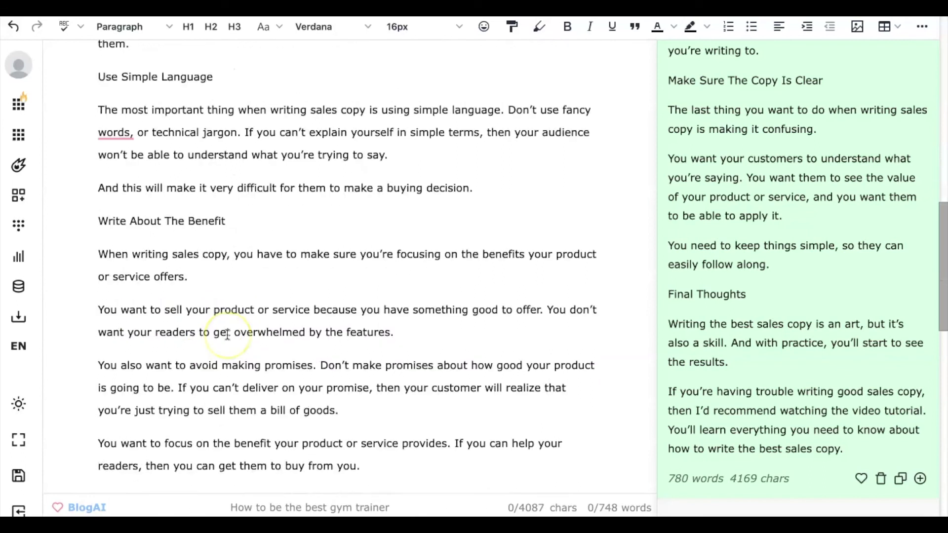
{"action": "scroll", "coordinate": [227, 334], "scroll_direction": "down", "scroll_amount": 2}
{"action": "scroll", "coordinate": [227, 334], "scroll_direction": "down", "scroll_amount": 2}
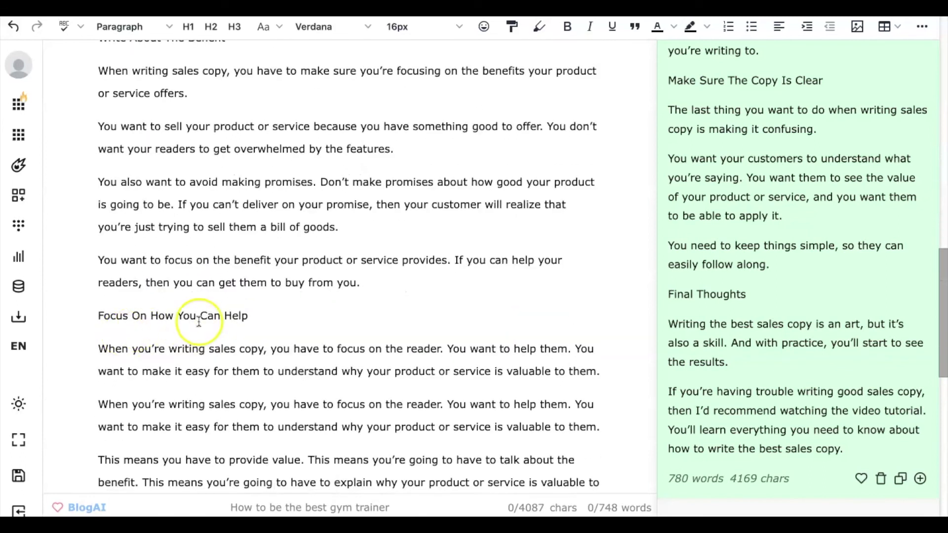
{"action": "scroll", "coordinate": [198, 322], "scroll_direction": "down", "scroll_amount": 2}
{"action": "scroll", "coordinate": [197, 332], "scroll_direction": "down", "scroll_amount": 1}
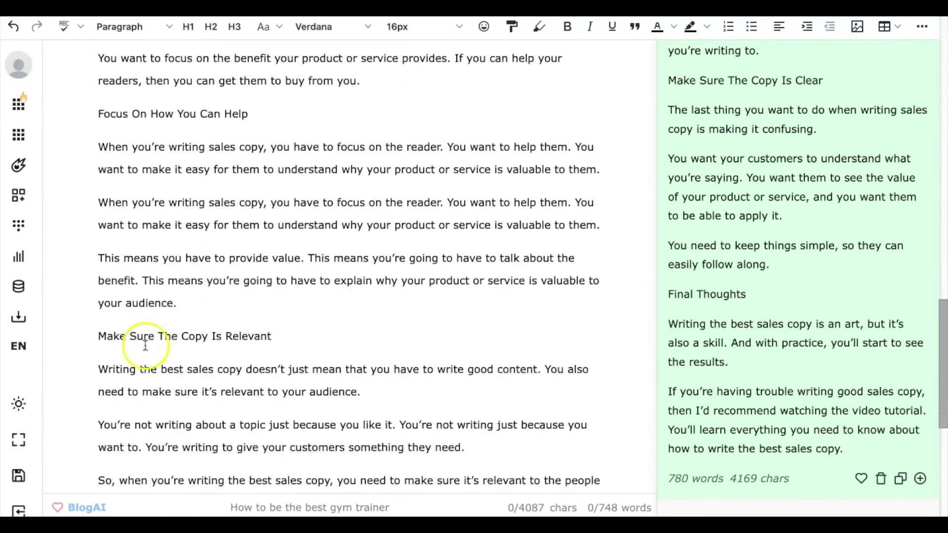
{"action": "scroll", "coordinate": [206, 351], "scroll_direction": "down", "scroll_amount": 1}
{"action": "scroll", "coordinate": [205, 353], "scroll_direction": "down", "scroll_amount": 1}
{"action": "scroll", "coordinate": [206, 349], "scroll_direction": "down", "scroll_amount": 1}
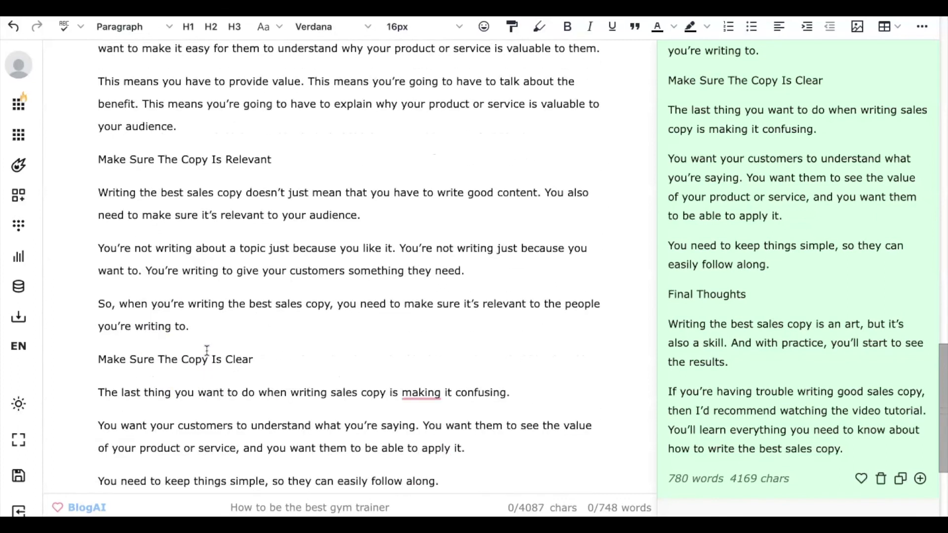
{"action": "scroll", "coordinate": [206, 353], "scroll_direction": "down", "scroll_amount": 1}
{"action": "scroll", "coordinate": [230, 296], "scroll_direction": "down", "scroll_amount": 2}
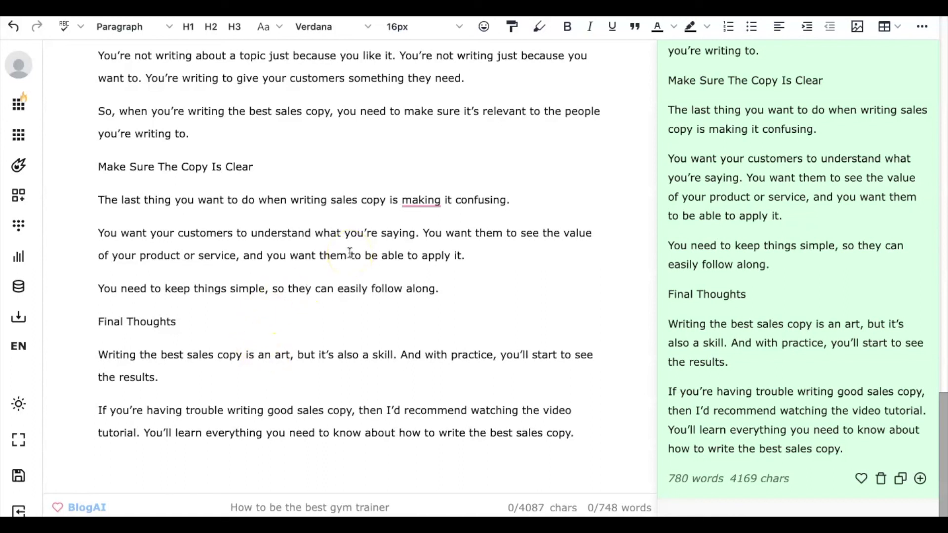
{"action": "scroll", "coordinate": [350, 253], "scroll_direction": "up", "scroll_amount": 1}
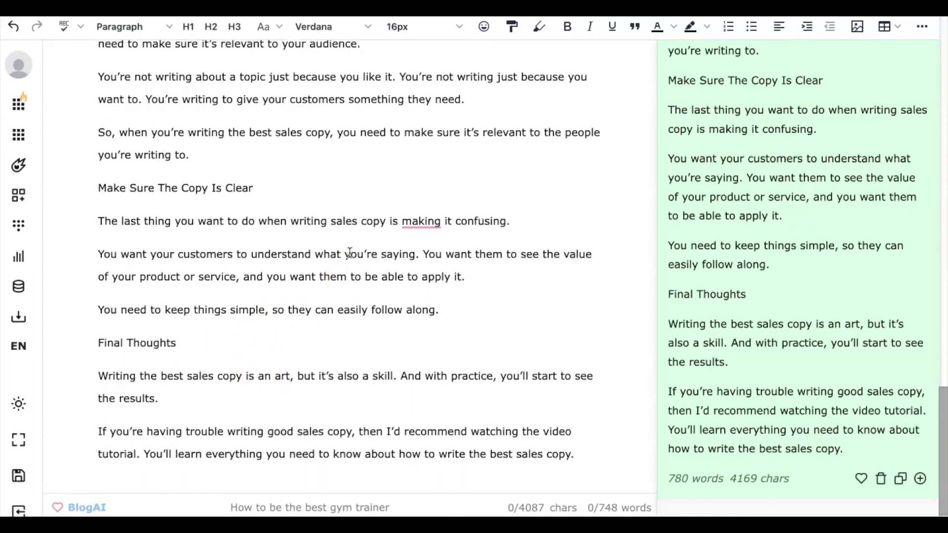
{"action": "scroll", "coordinate": [350, 254], "scroll_direction": "up", "scroll_amount": 5}
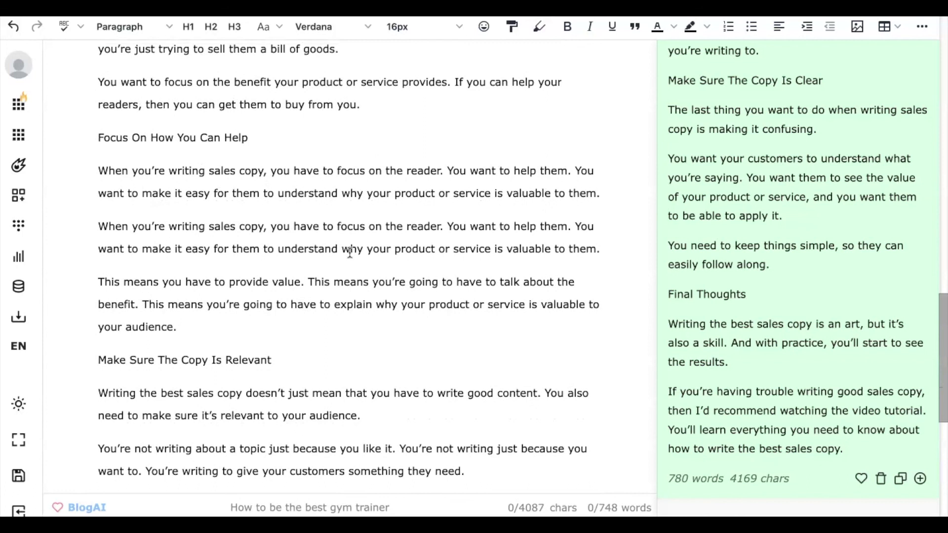